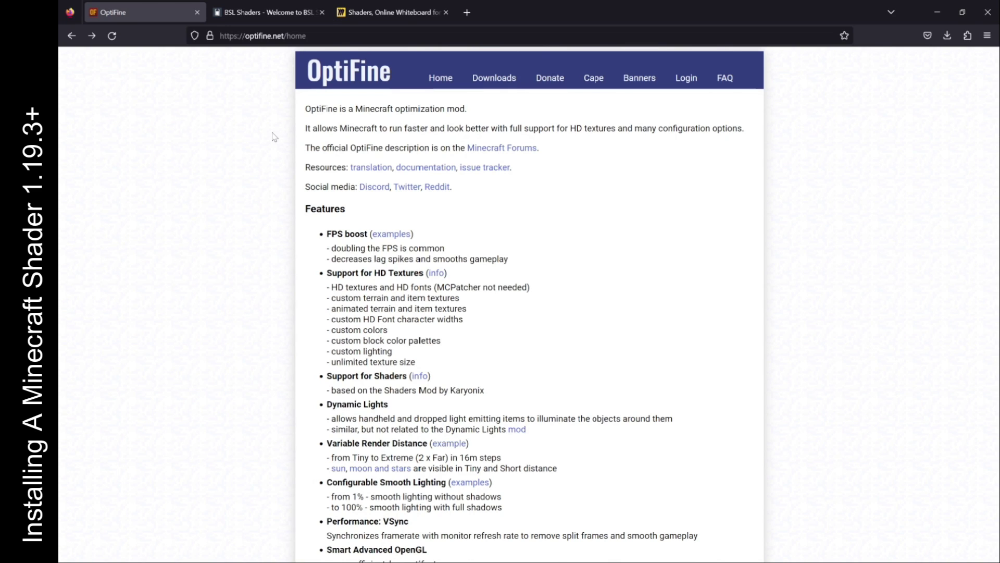
Download the OptiFine HD U I2 pre3 preview version for Minecraft 1.19.3 from the OptiFine site
click(500, 83)
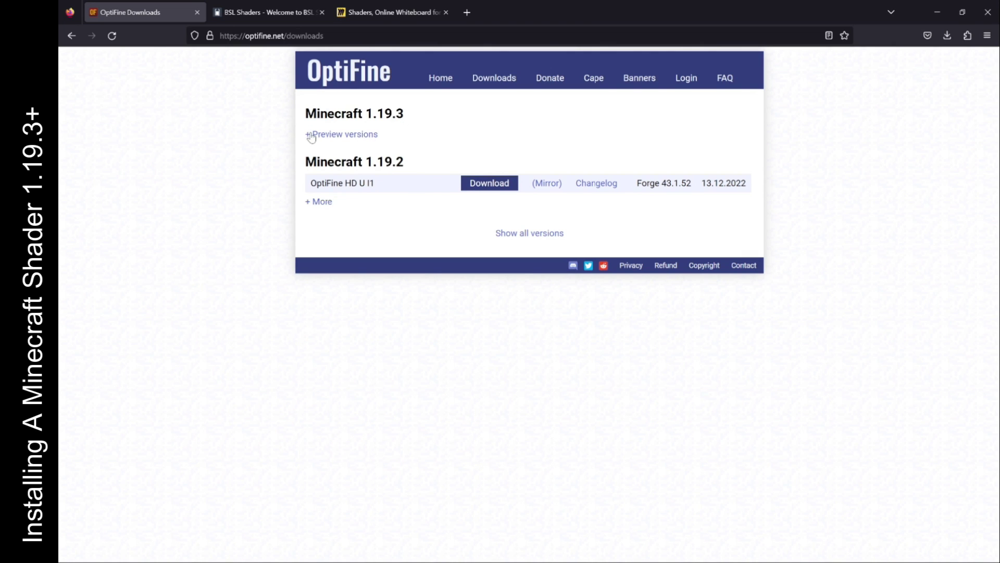
click(362, 135)
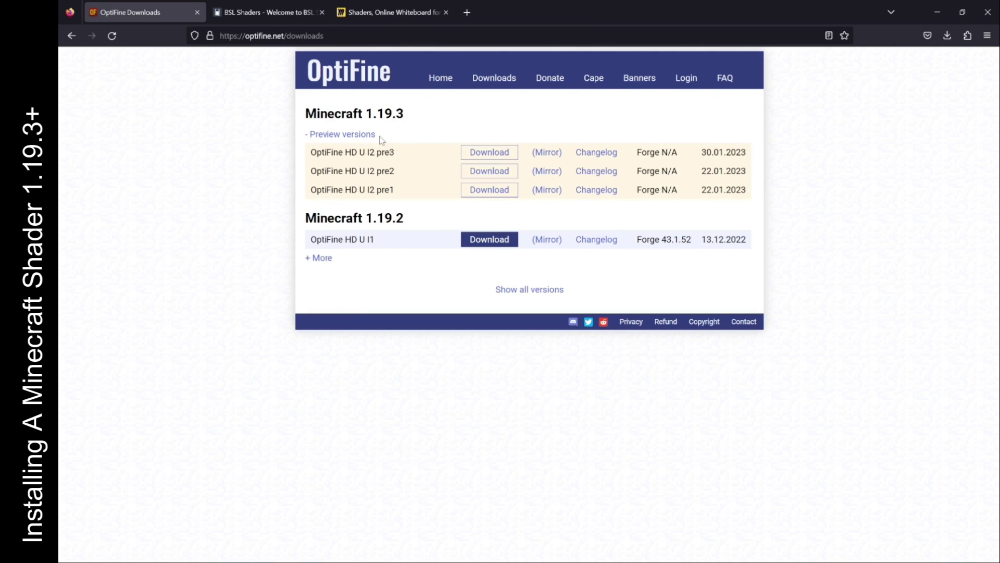
click(488, 154)
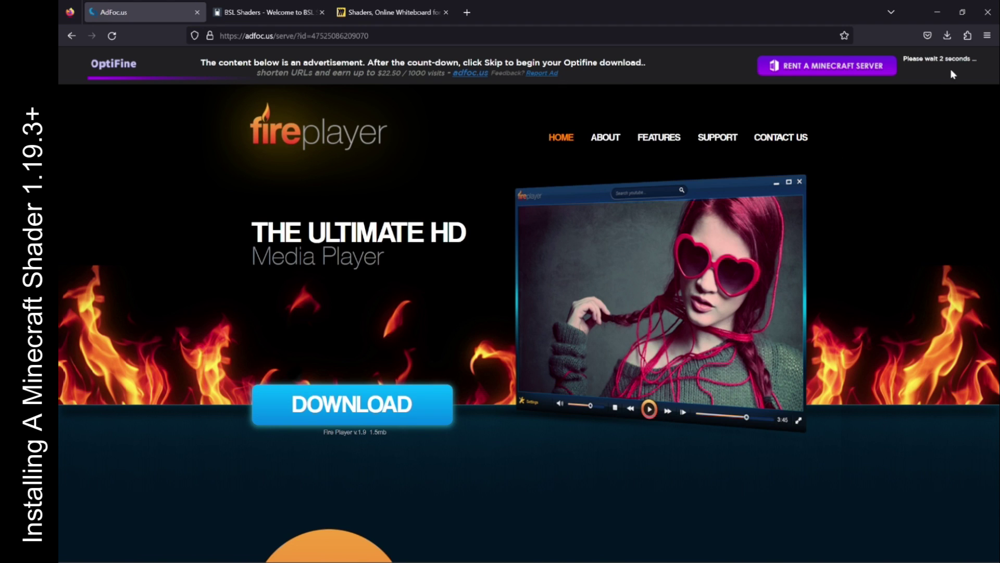
click(943, 66)
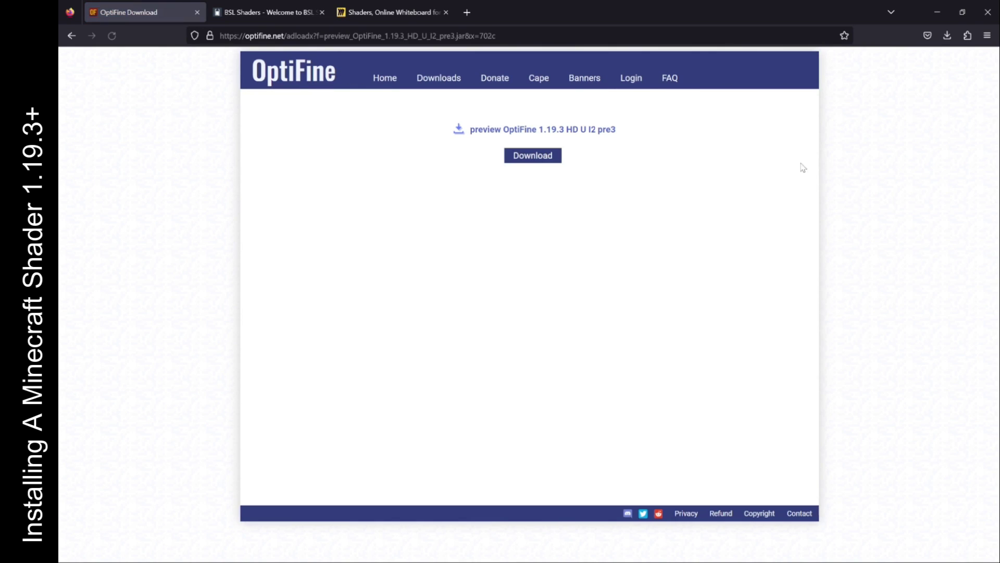
click(531, 156)
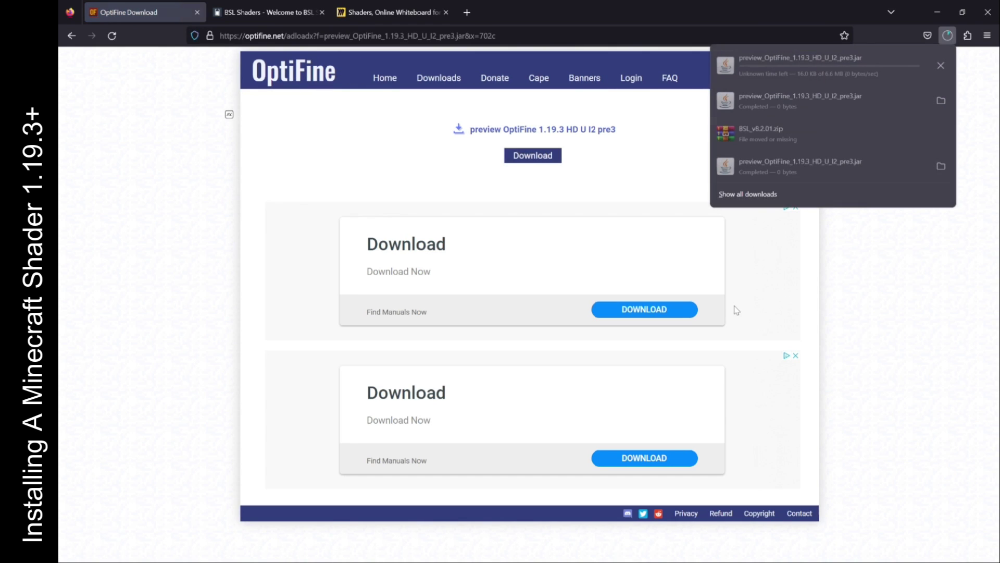
click(948, 36)
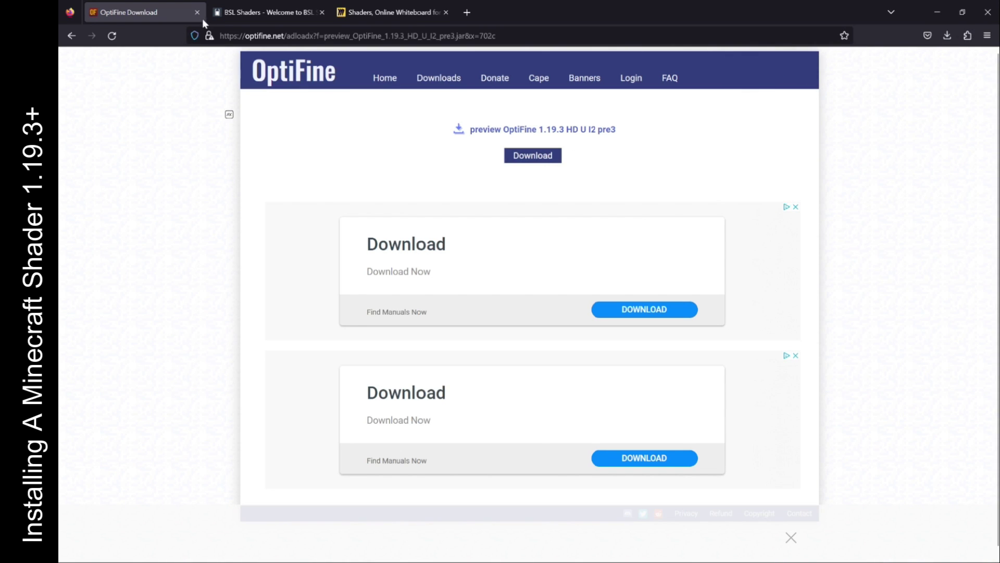
Download the BSL v8.2.01 shader pack from the BSL Shaders site after checking its supported game version
click(219, 14)
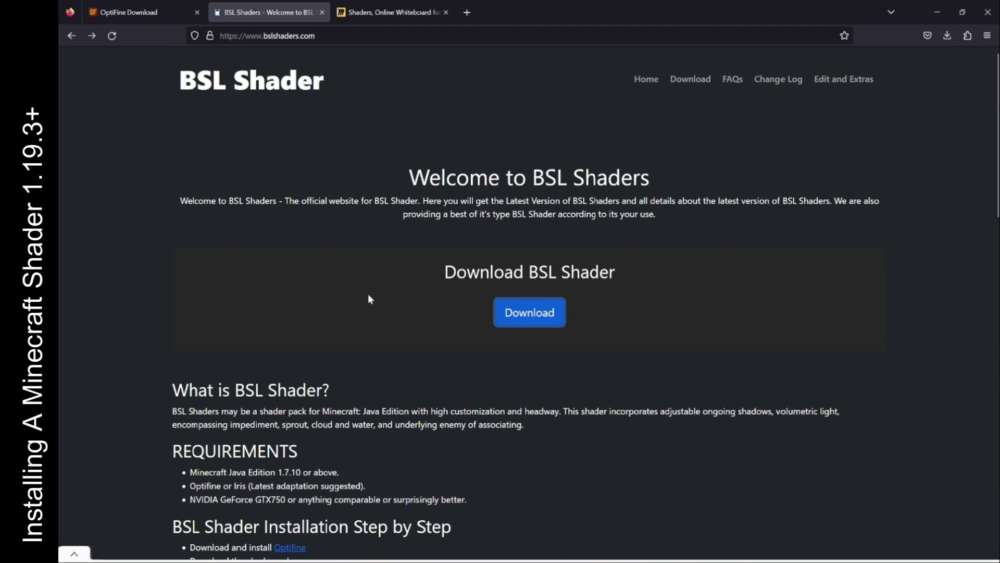
click(523, 317)
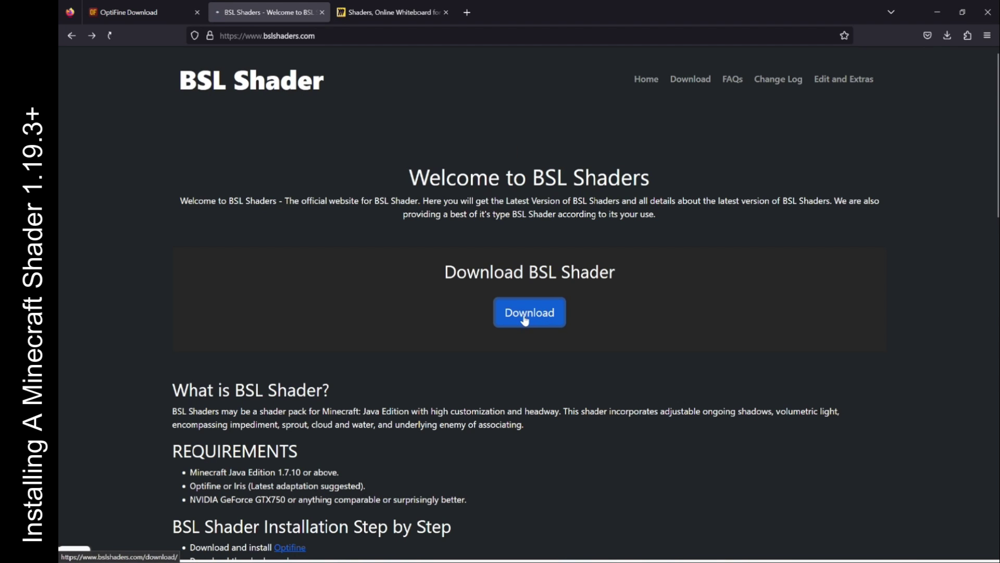
scroll(270, 438, down, 2)
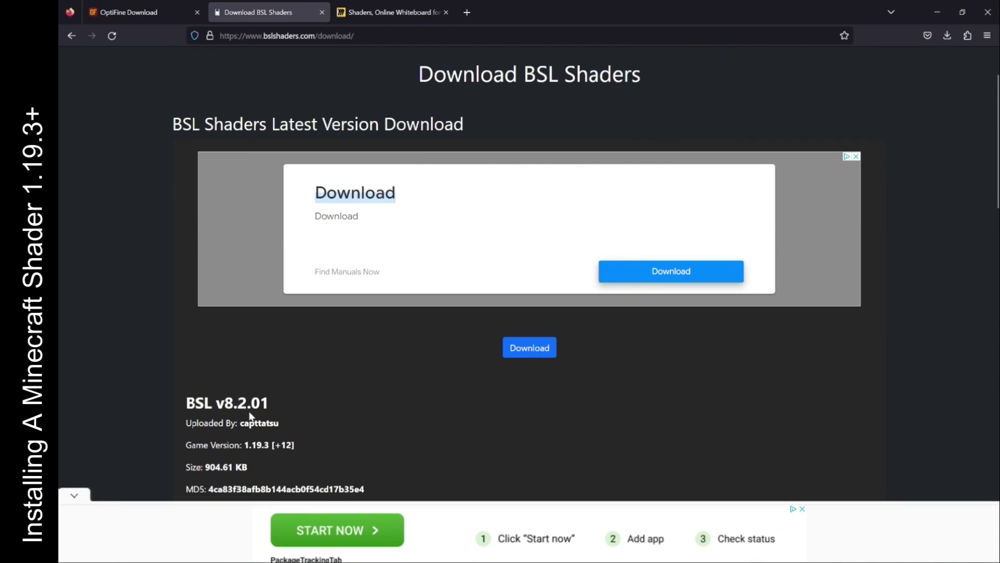
drag(192, 444, 283, 444)
click(524, 349)
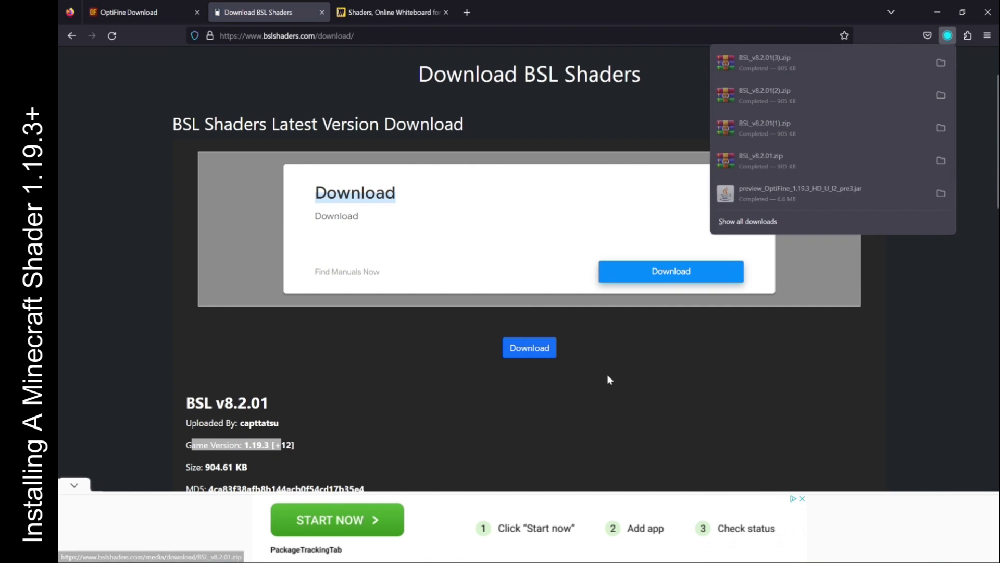
click(386, 416)
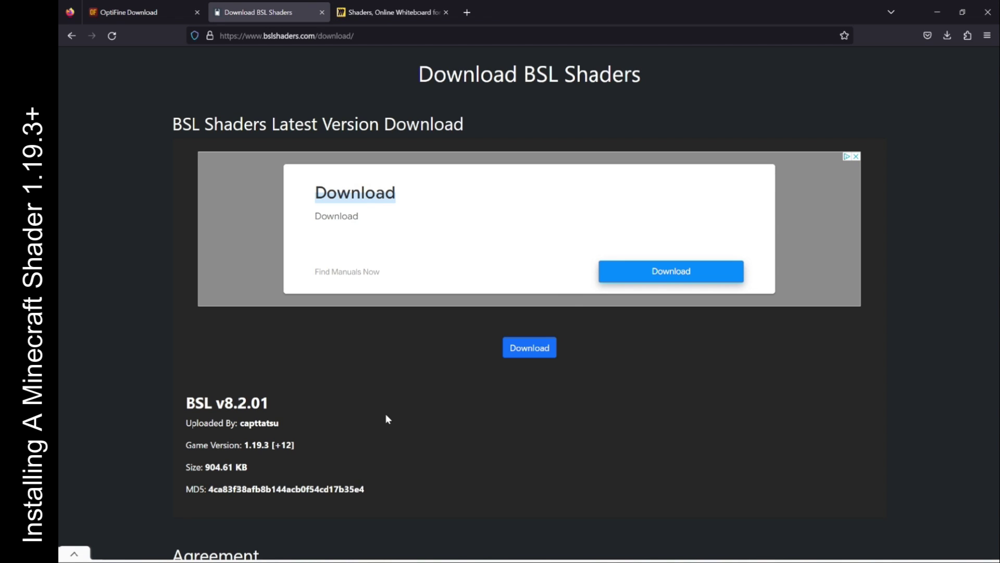
Switch to the Shaders folder inside Downloads in File Explorer
key(alt+Tab)
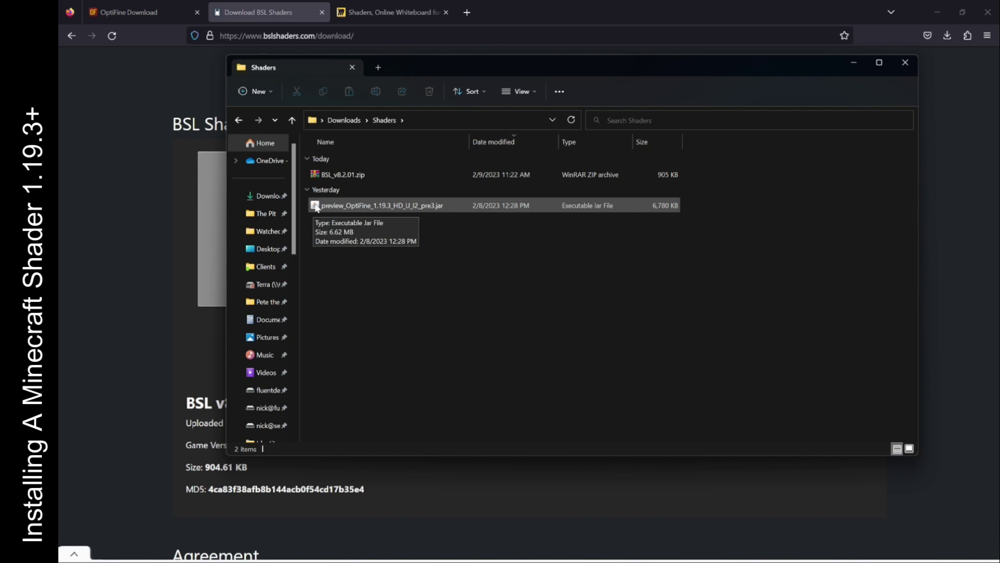
right_click(367, 204)
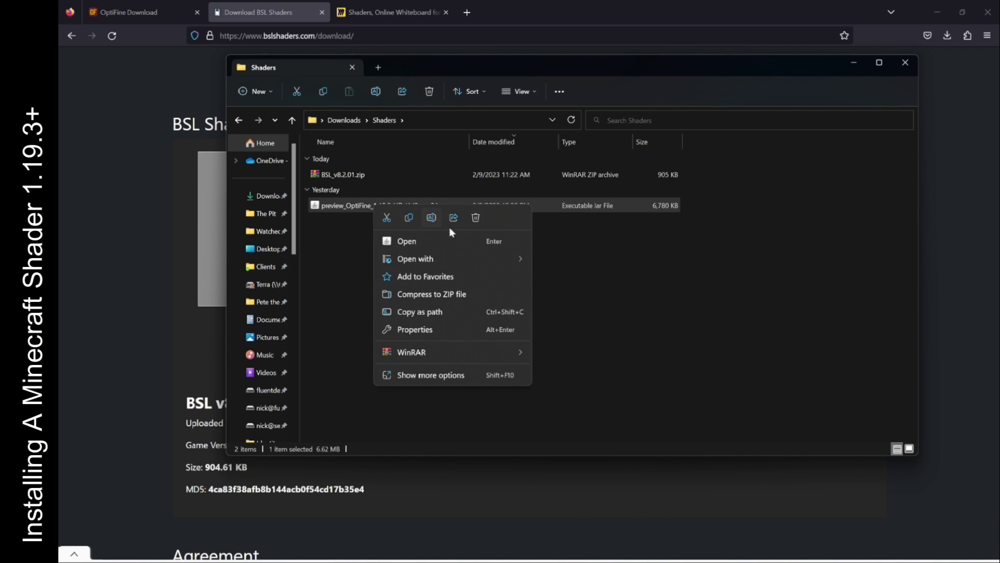
mouse_move(521, 262)
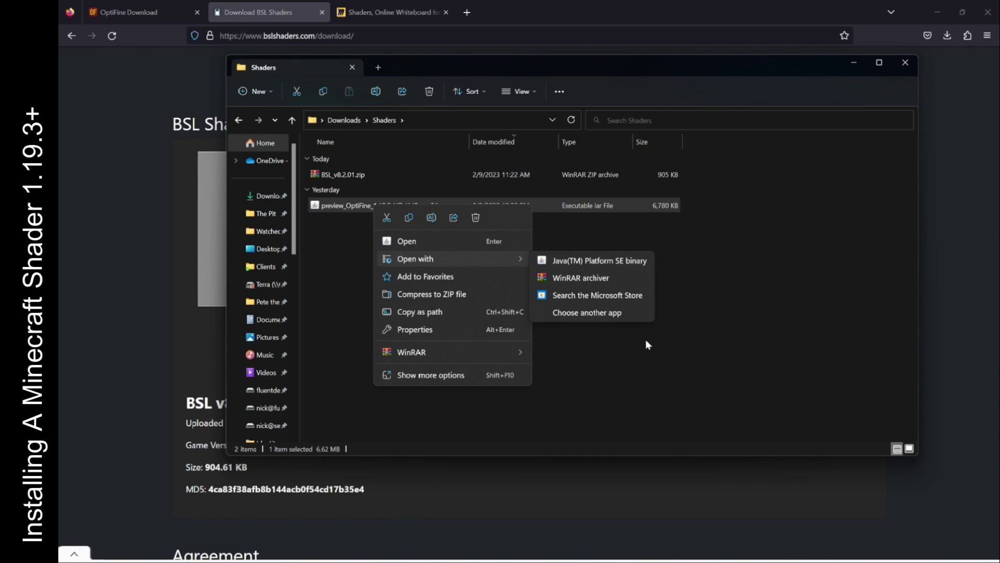
click(649, 371)
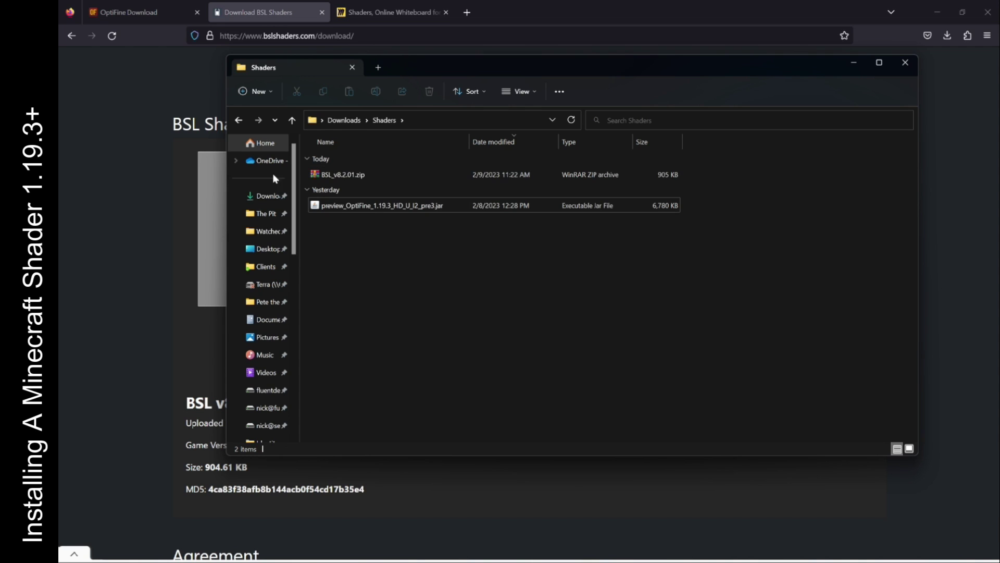
Run preview_OptiFine_1.19.3_HD_U_I2_pre3.jar and install OptiFine into the default .minecraft folder
double_click(371, 206)
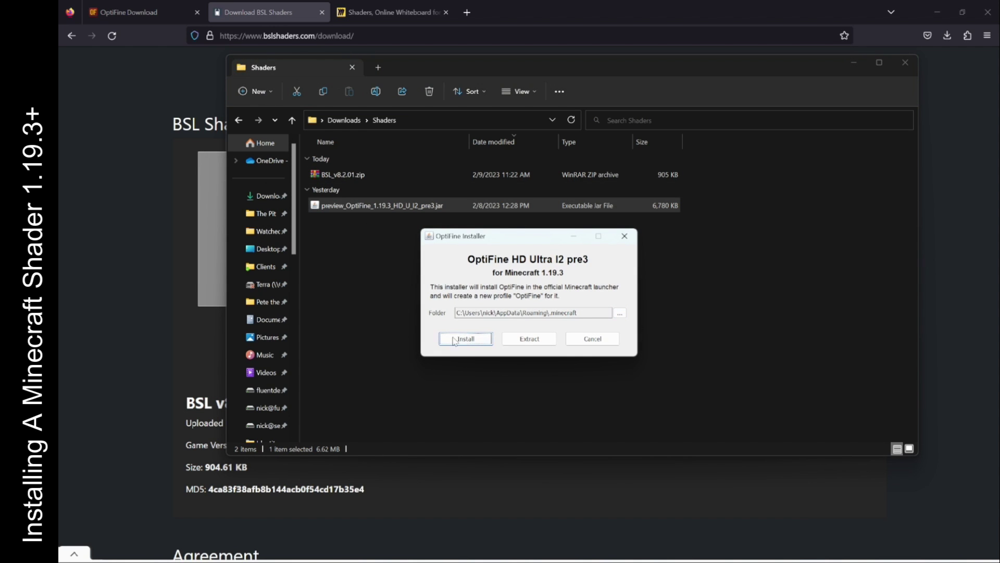
click(468, 339)
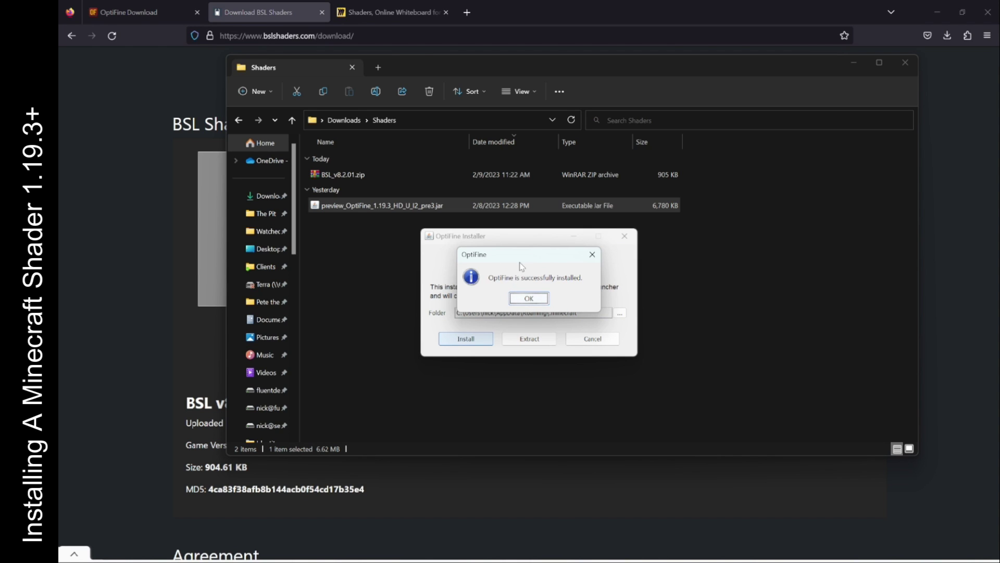
click(528, 299)
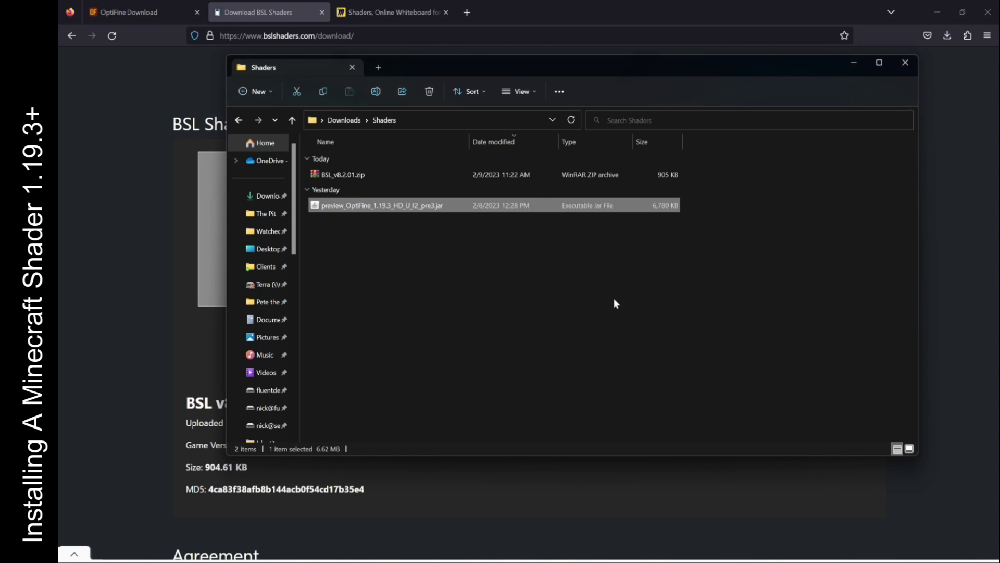
Go to the AppData Roaming folder in the Downloads window using the path %appdata%
click(358, 195)
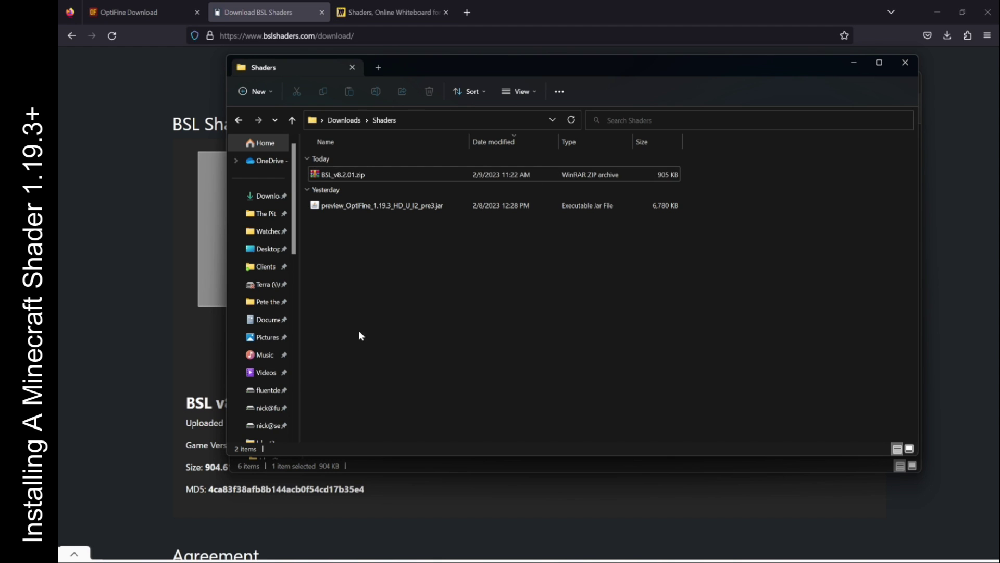
click(379, 470)
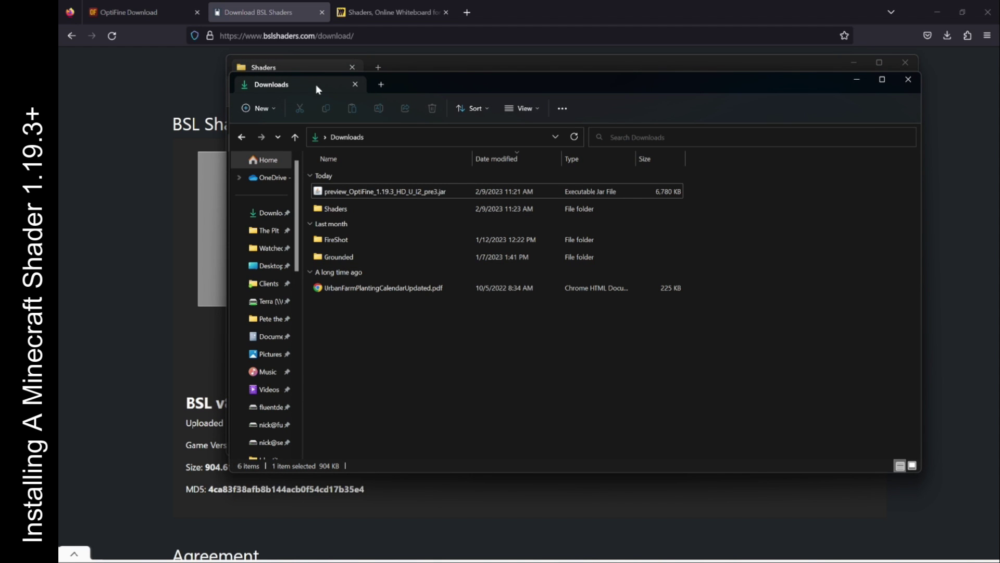
click(400, 134)
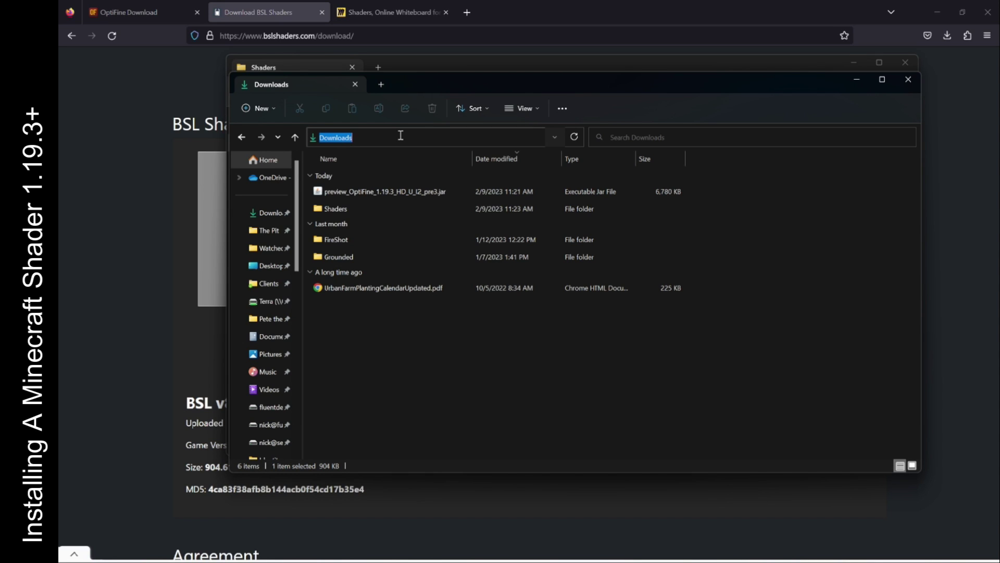
text(%appdata)
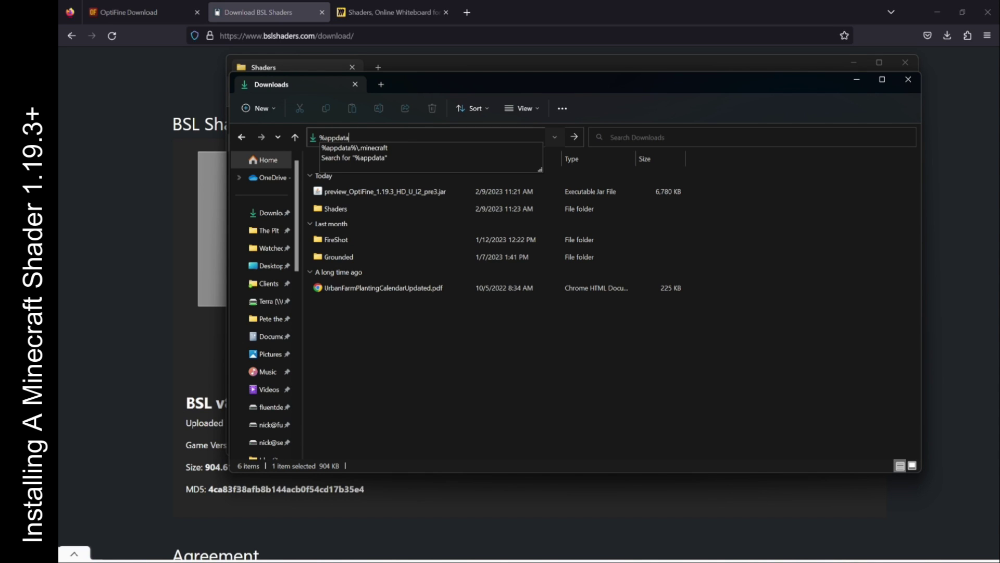
text(%)
key(Return)
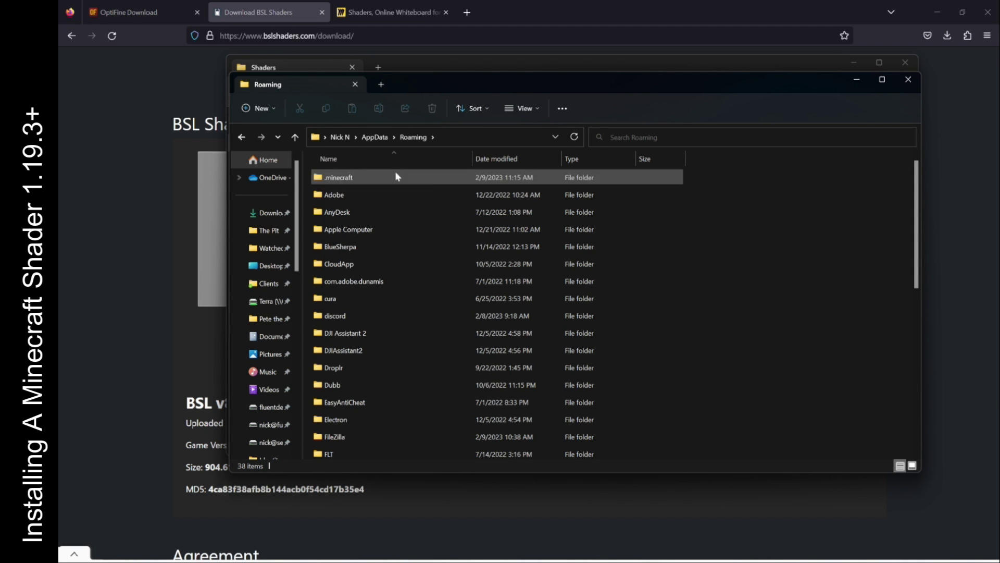
Check the Hidden attribute in the Roaming folder's properties and close them without changes
right_click(717, 221)
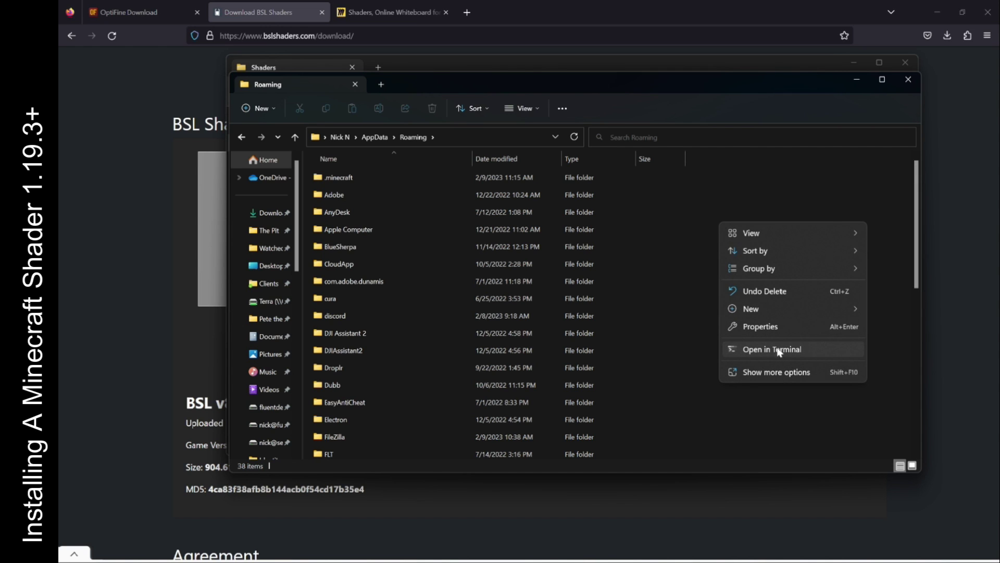
click(769, 373)
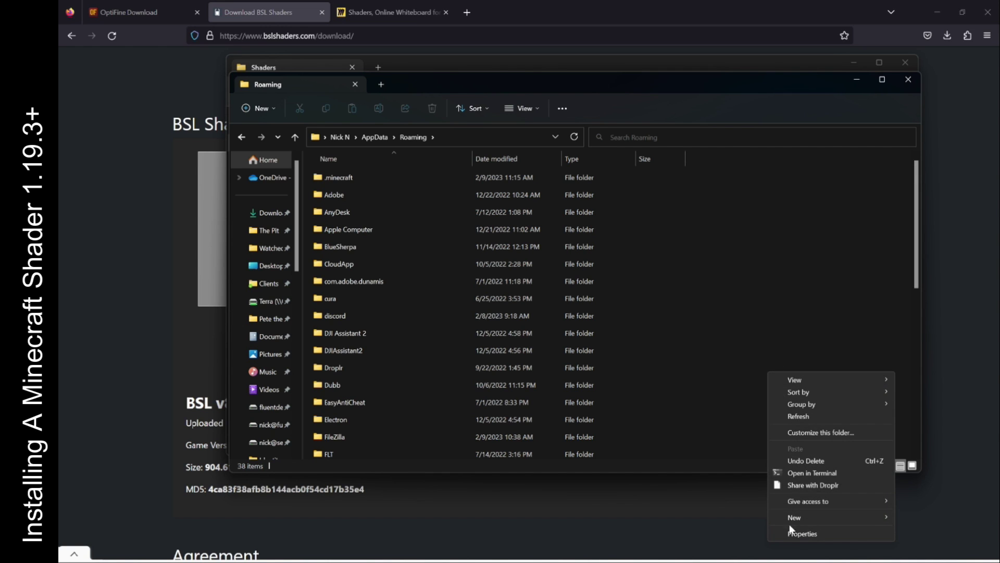
click(800, 534)
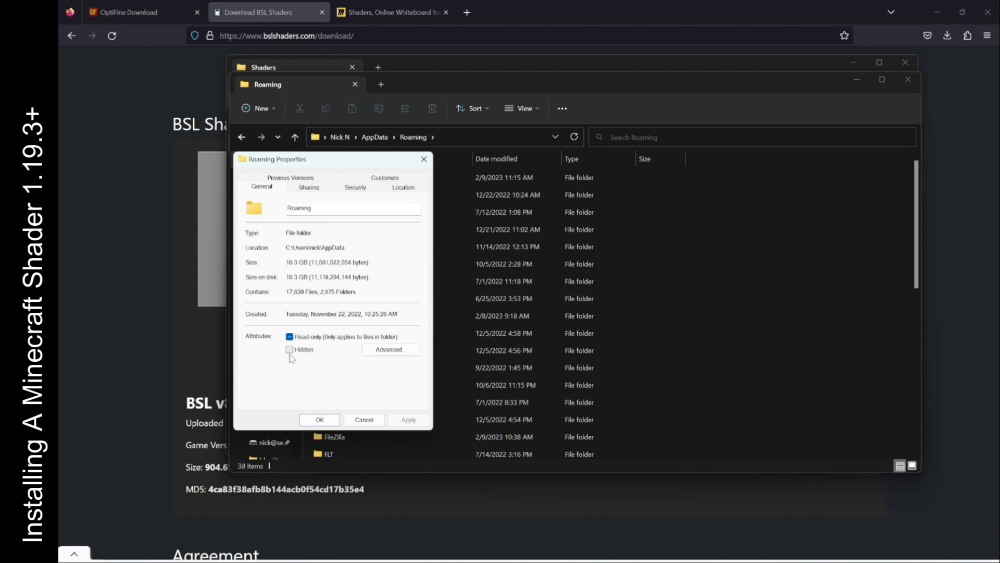
click(364, 419)
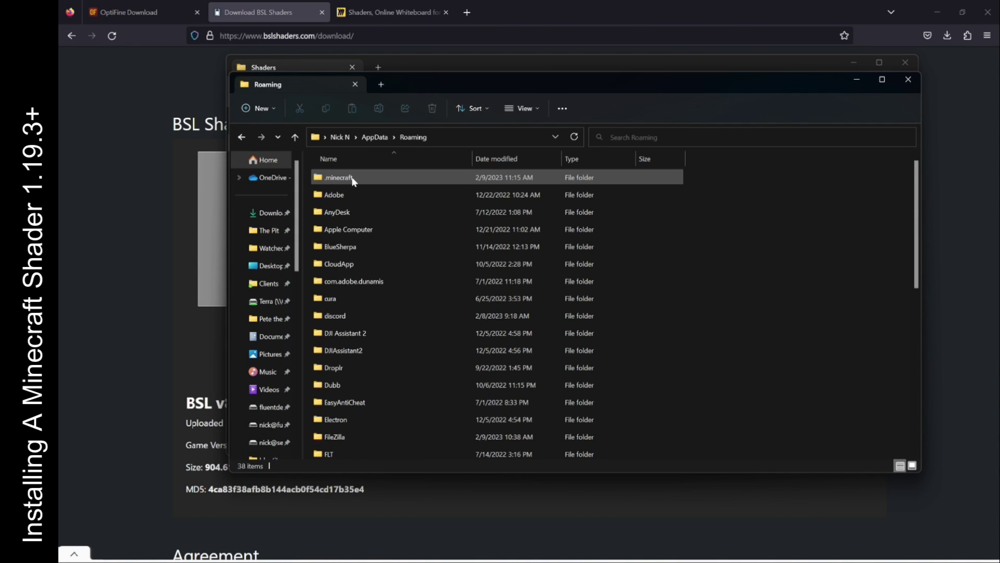
Move BSL_v8.2.01.zip from the Shaders folder into the shaderpacks folder of .minecraft and open that folder
double_click(341, 178)
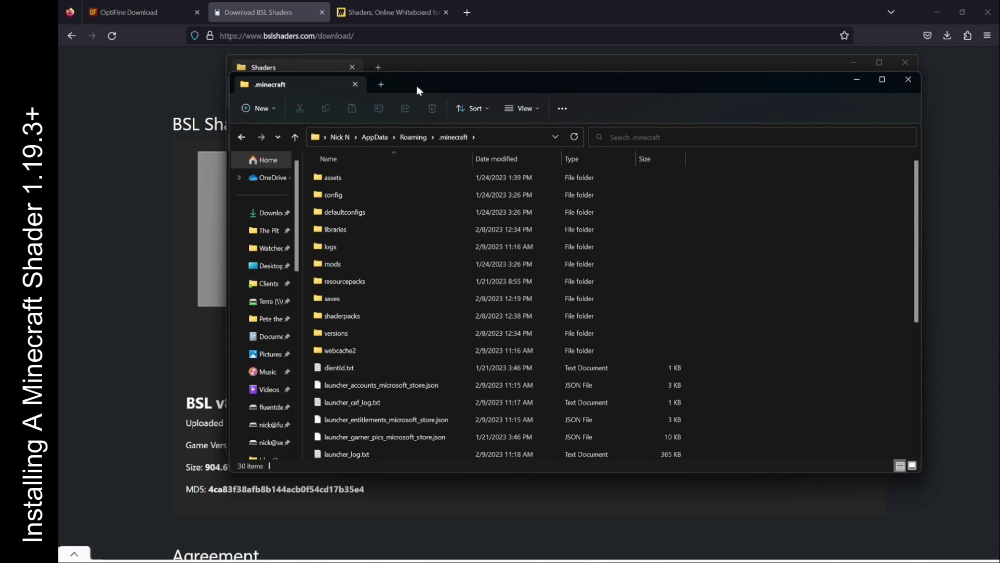
drag(415, 89, 538, 106)
drag(499, 67, 789, 167)
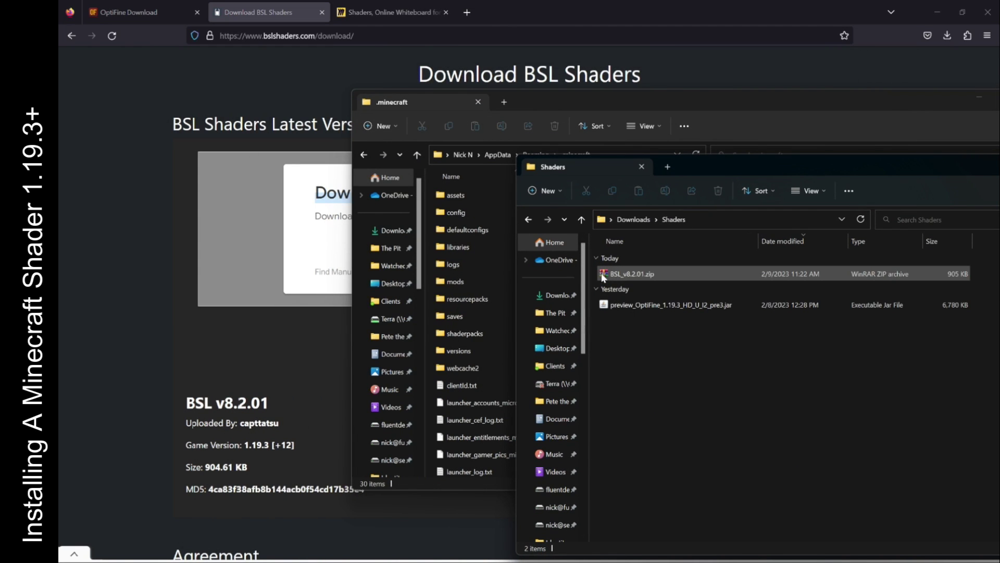
drag(607, 275, 471, 337)
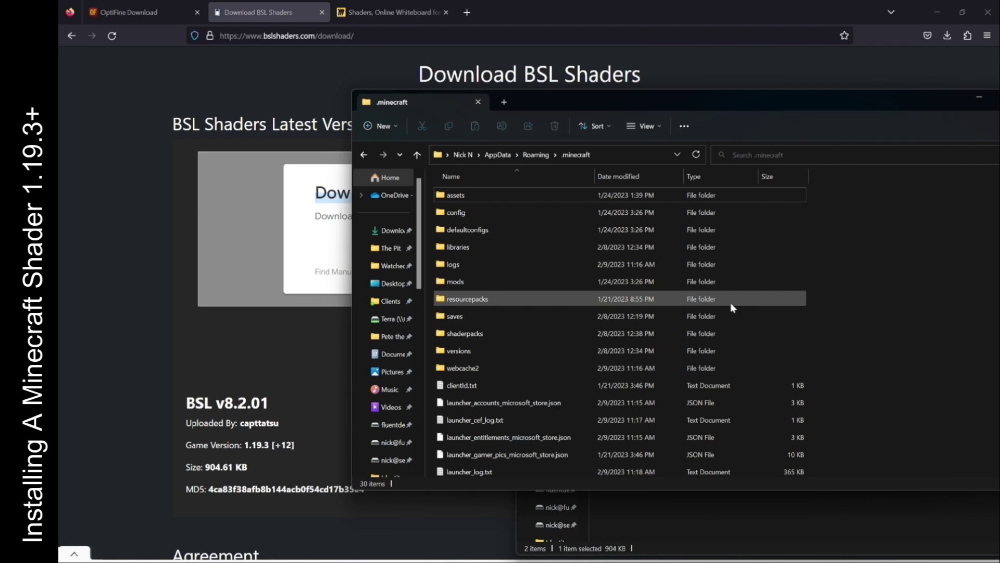
double_click(730, 332)
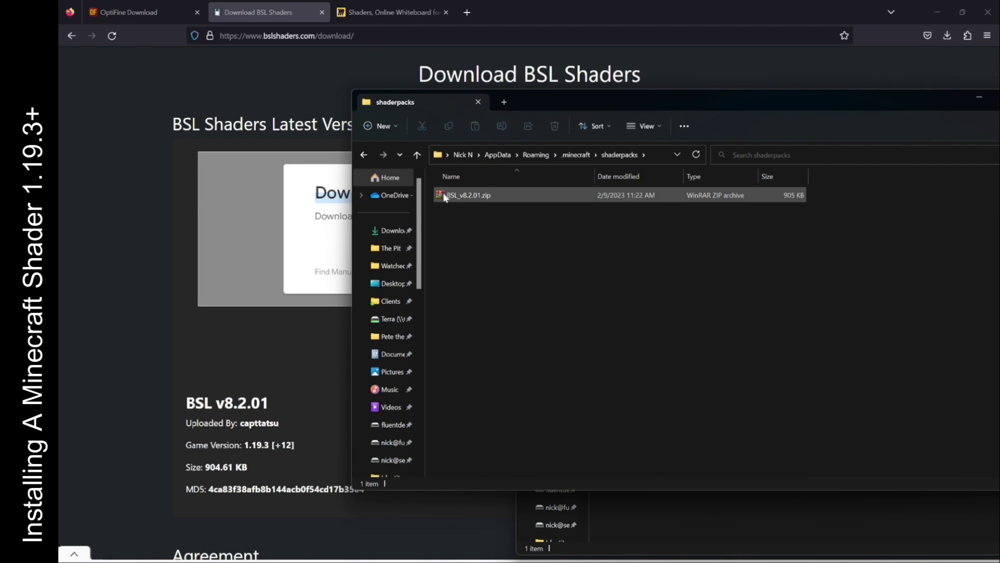
Switch to the Minecraft Launcher and start Java Edition with the OptiFine 1.19.3-OptiFine_HD_U_I2_pre3 installation
click(702, 515)
drag(726, 161, 345, 95)
click(886, 307)
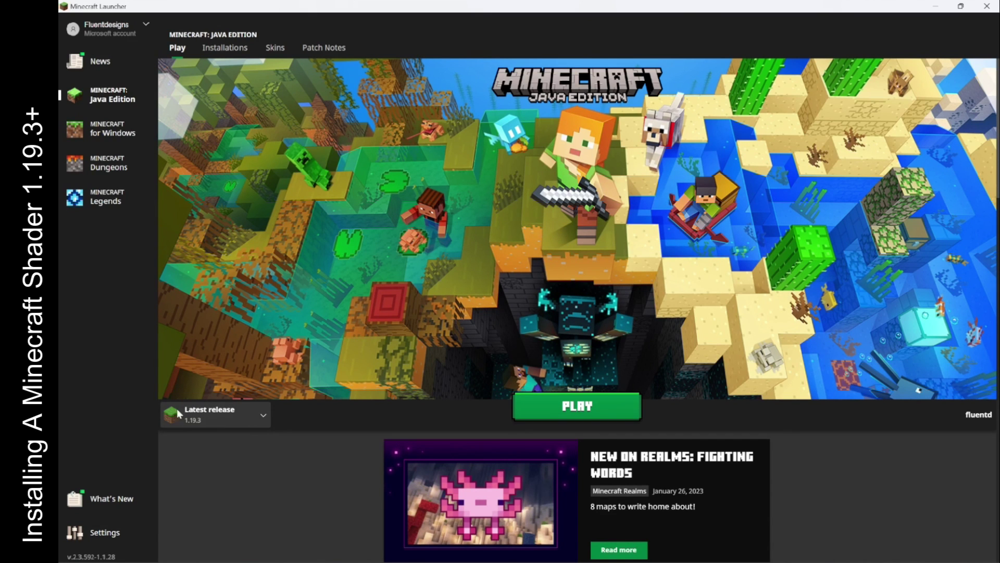
click(259, 414)
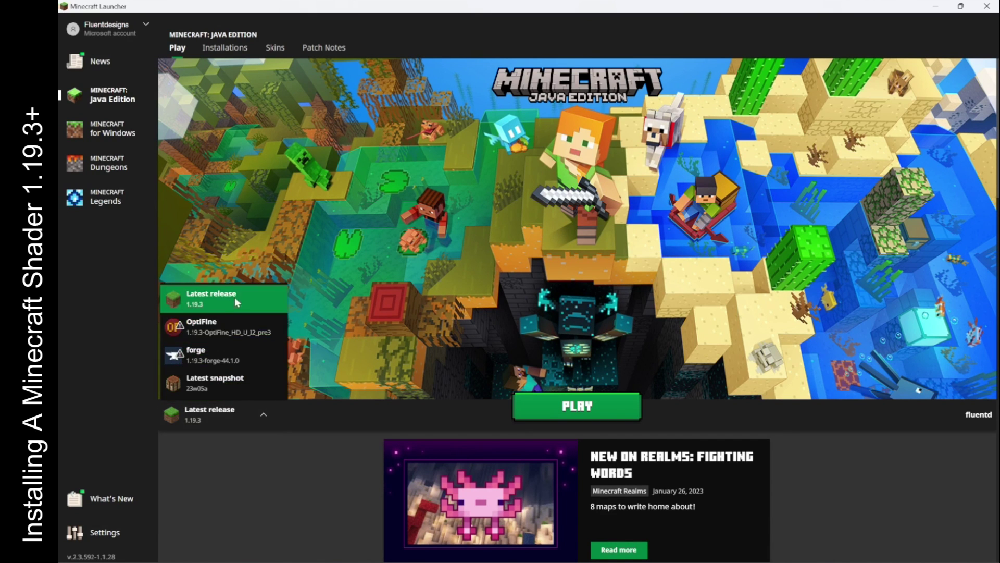
click(247, 326)
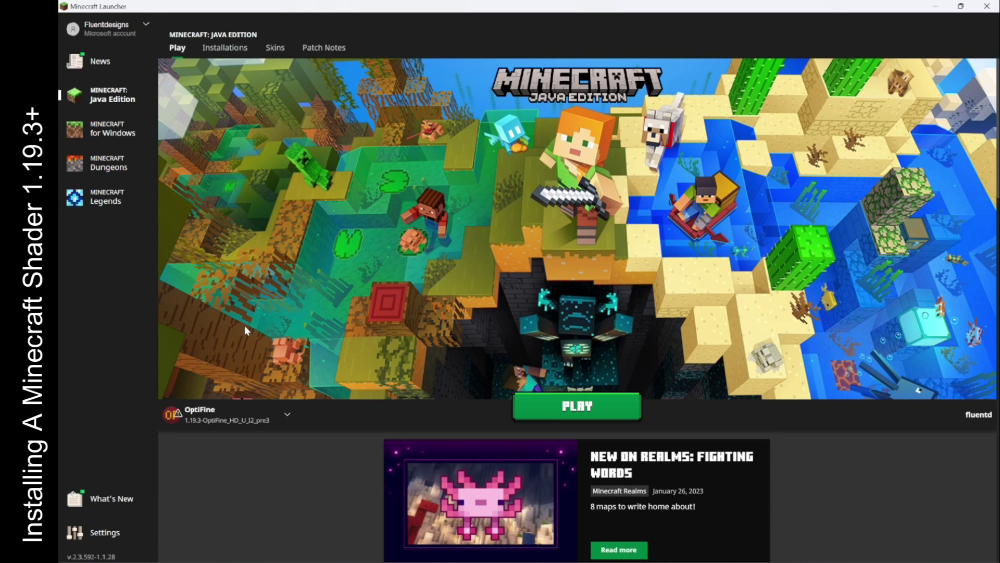
click(569, 410)
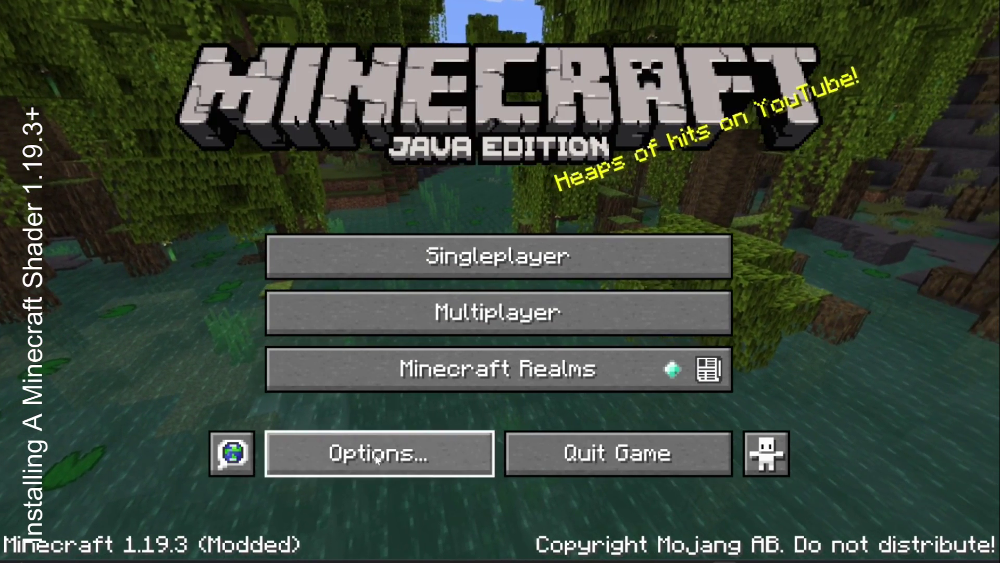
Choose BSL_v8.2.01.zip as the shader pack in the game's video settings and return to the title screen
click(376, 458)
click(319, 253)
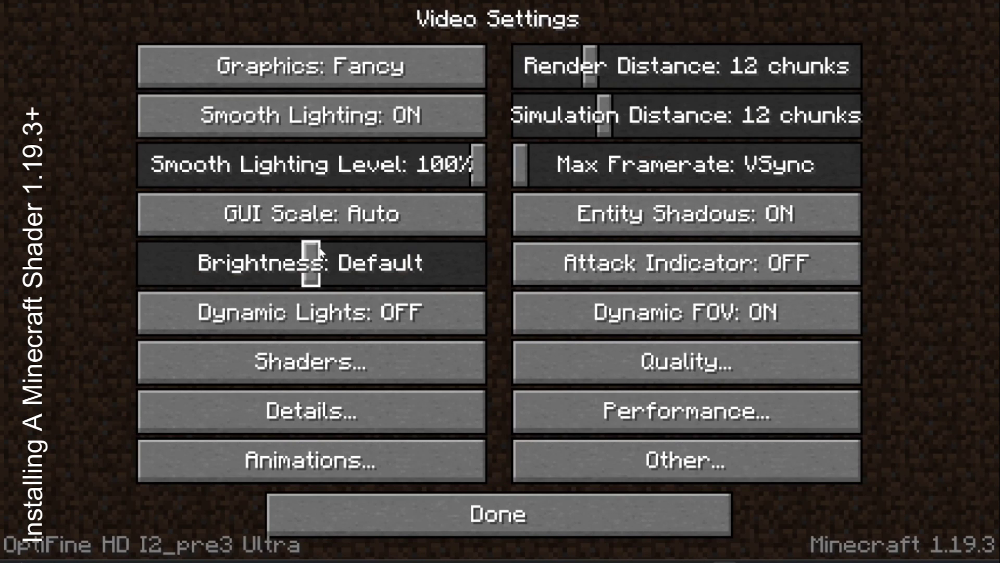
click(330, 367)
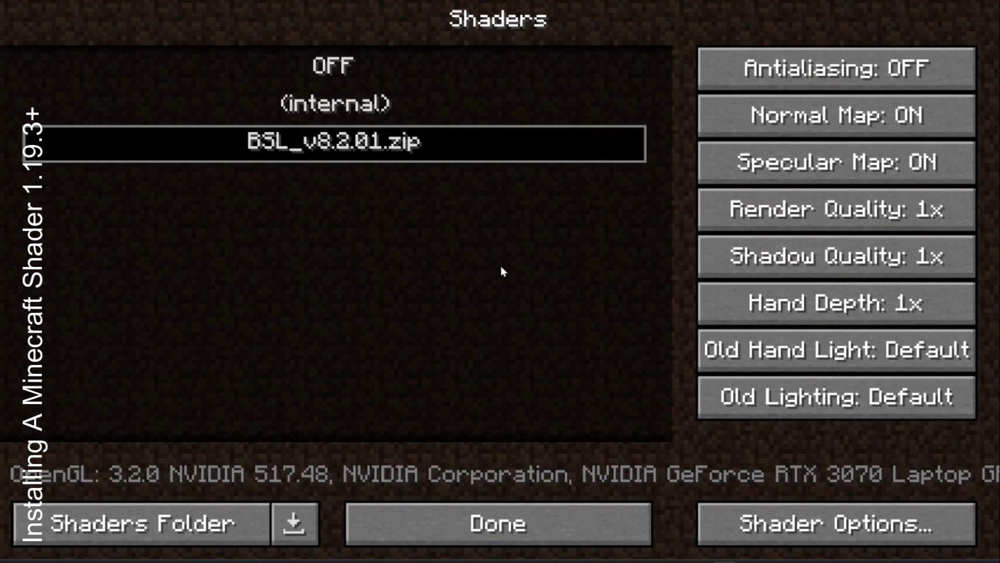
click(481, 521)
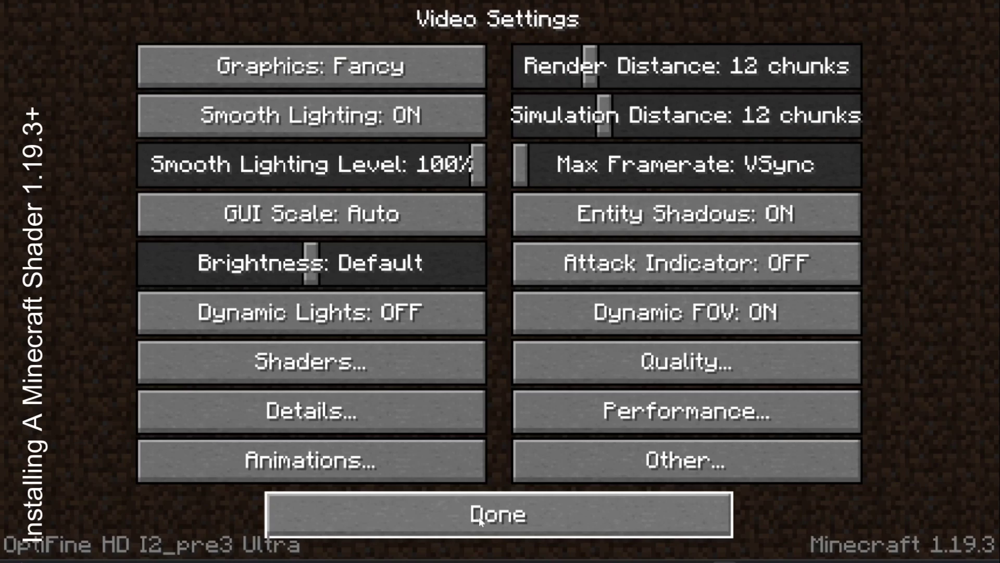
click(560, 514)
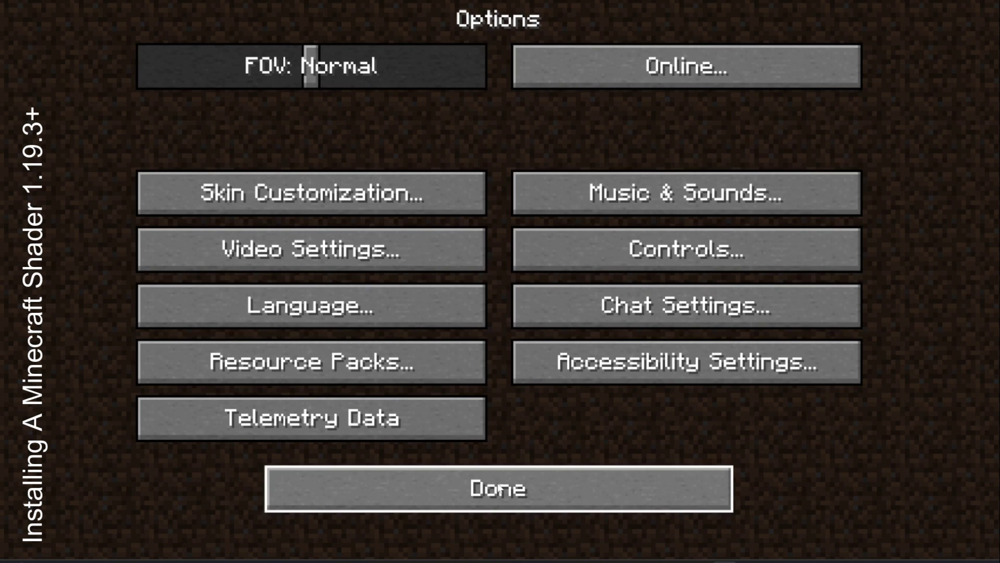
click(555, 487)
Load the singleplayer world Shader Test
click(516, 261)
click(409, 129)
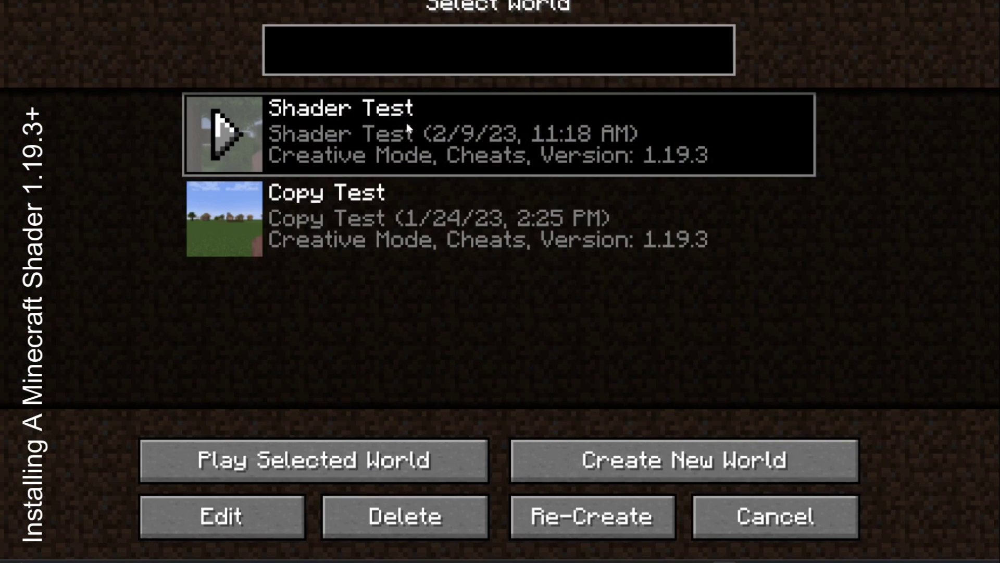
click(435, 467)
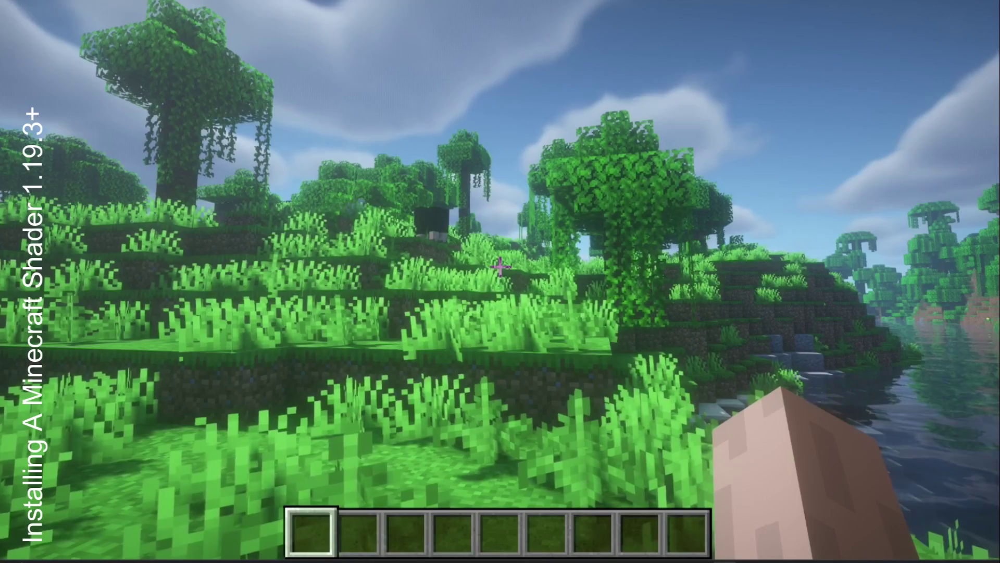